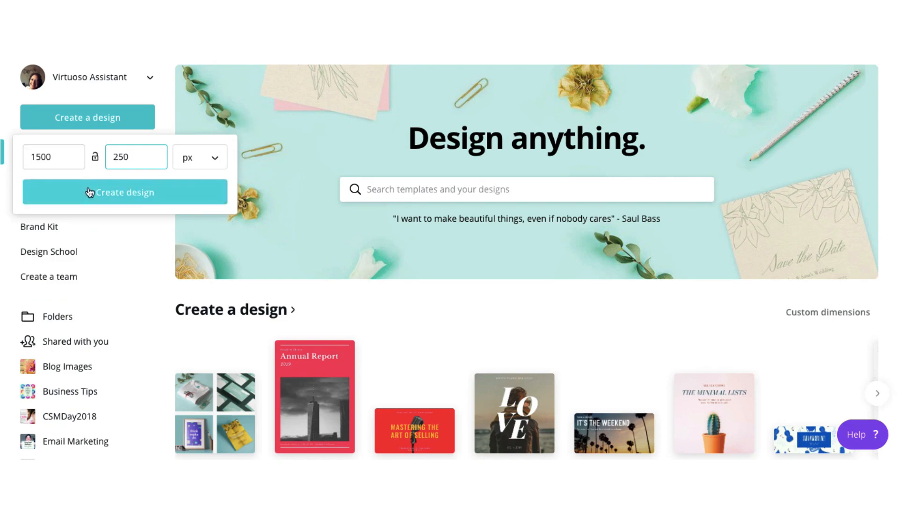
- Create a 1500 × 250 px custom design and add a heading text box to the blank page
{"action": "left_click", "coordinate": [91, 194]}
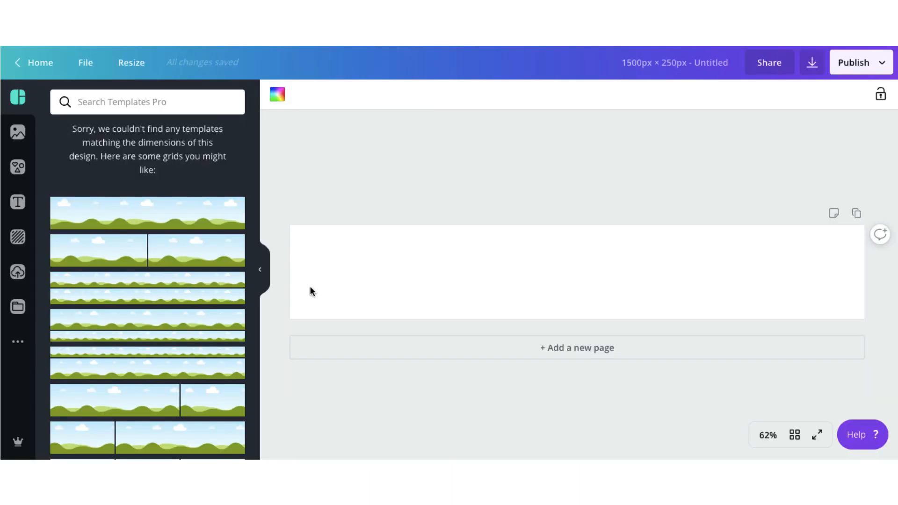
{"action": "left_click", "coordinate": [18, 202]}
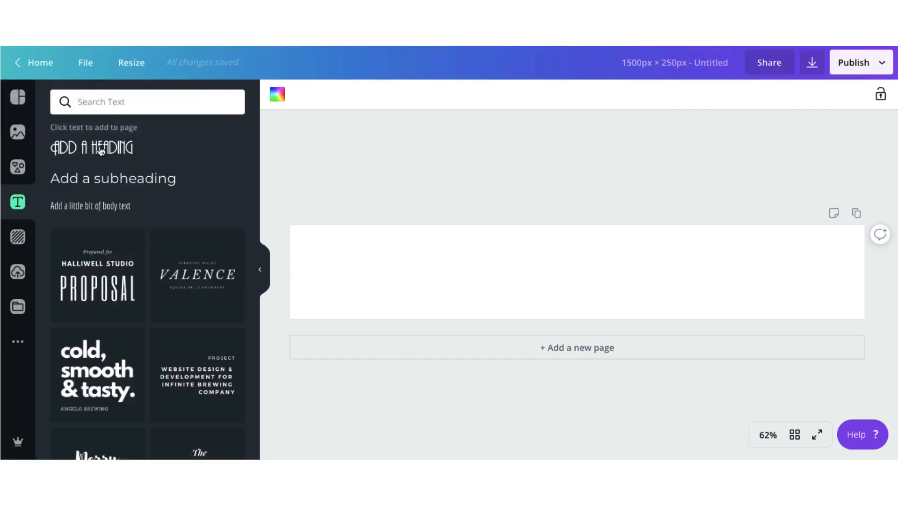
{"action": "left_click", "coordinate": [101, 149]}
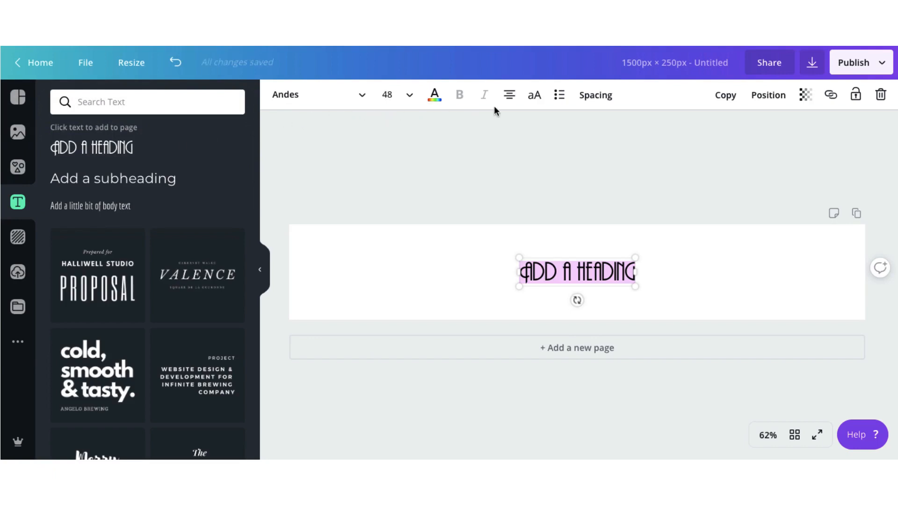
- Left-align the heading, move it to the banner's left end and enlarge it to font size 100
{"action": "left_click", "coordinate": [510, 96]}
{"action": "left_click_drag", "start_coordinate": [544, 257], "coordinate": [339, 258]}
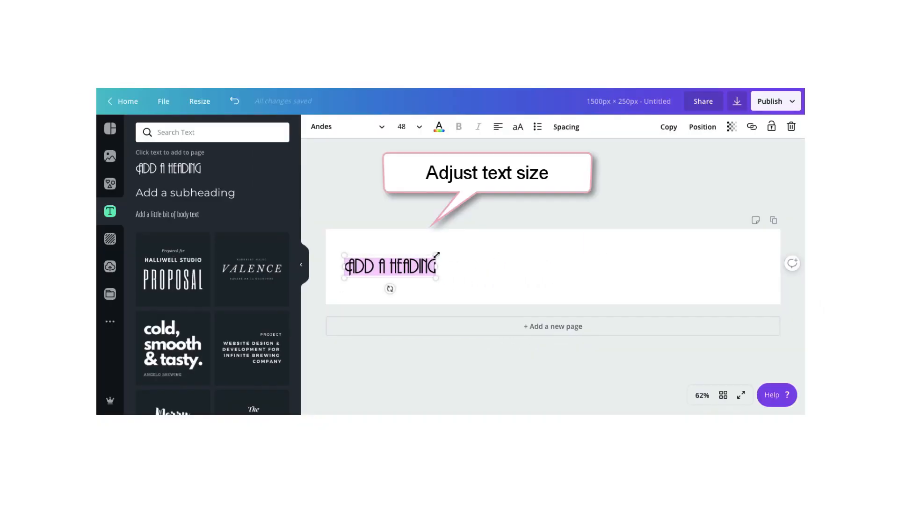
{"action": "left_click_drag", "start_coordinate": [432, 261], "coordinate": [546, 267]}
{"action": "mouse_move", "coordinate": [499, 227]}
{"action": "left_mouse_down"}
{"action": "mouse_move", "coordinate": [499, 239]}
{"action": "mouse_move", "coordinate": [512, 241]}
{"action": "left_mouse_up"}
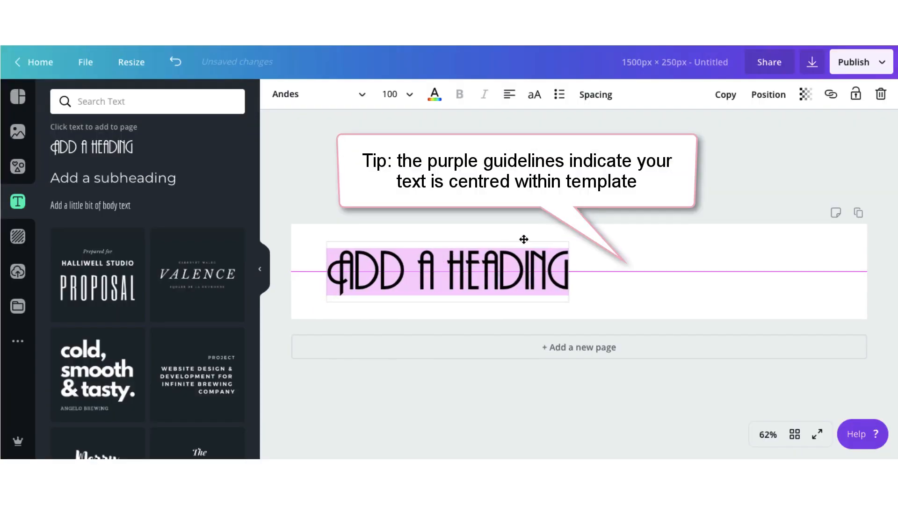
{"action": "left_click", "coordinate": [514, 274]}
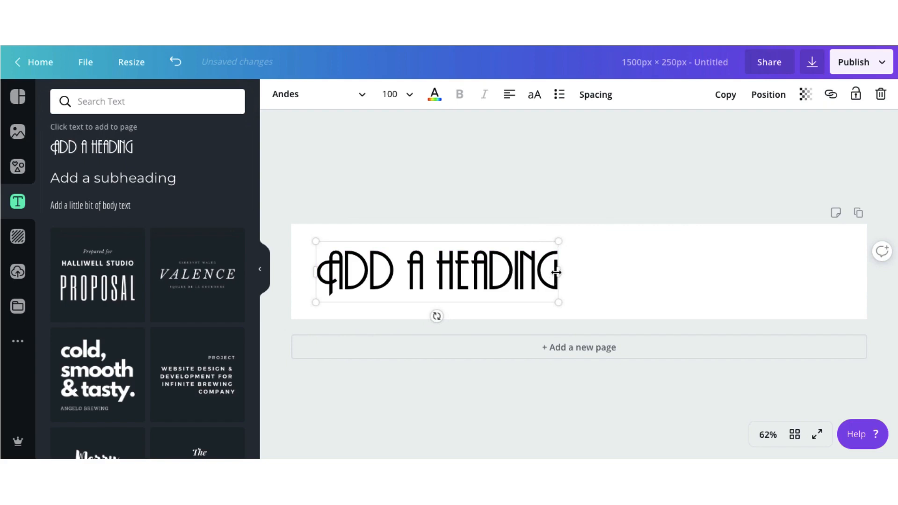
- Widen the heading's text box and replace its text with "STEP ONE:"
{"action": "left_click_drag", "start_coordinate": [556, 272], "coordinate": [680, 272]}
{"action": "left_click_drag", "start_coordinate": [571, 273], "coordinate": [320, 276]}
{"action": "type", "text": "STEP ONE:"}
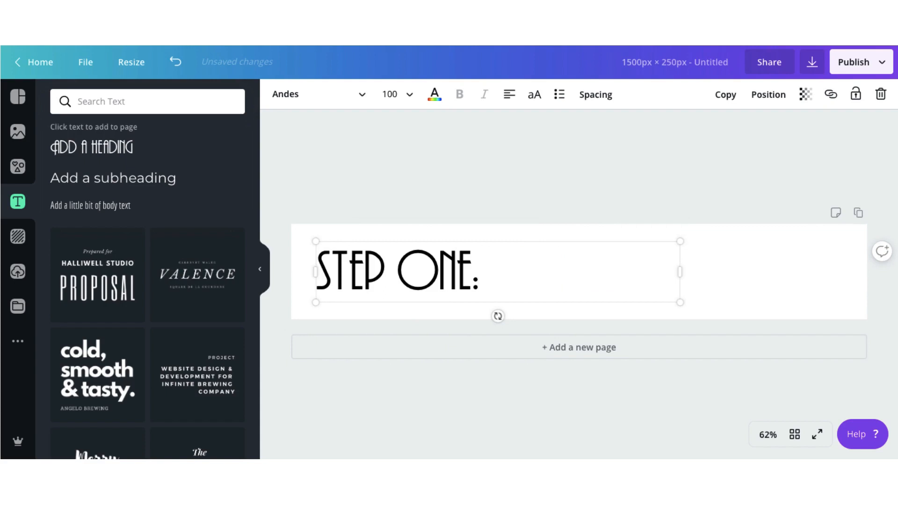
{"action": "left_click", "coordinate": [584, 311]}
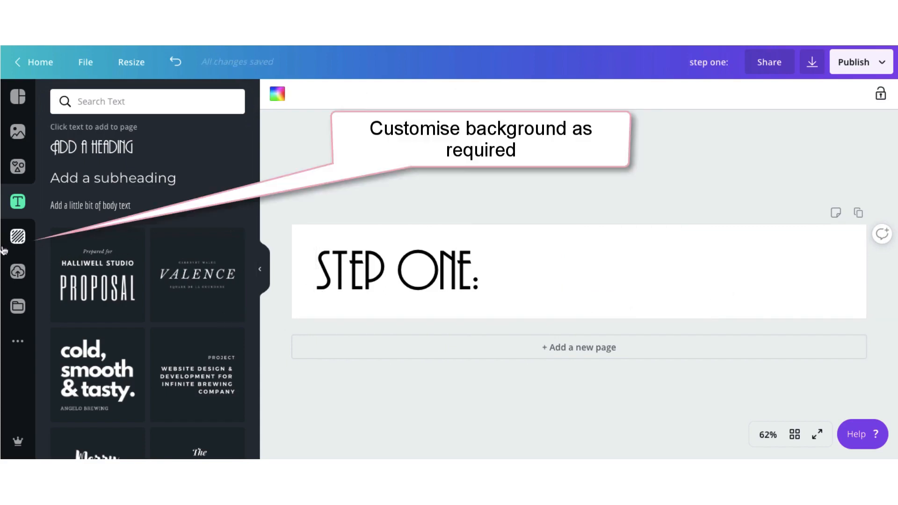
- Try the primary brand pink and orange as solid background colours for the banner
{"action": "left_click", "coordinate": [26, 243]}
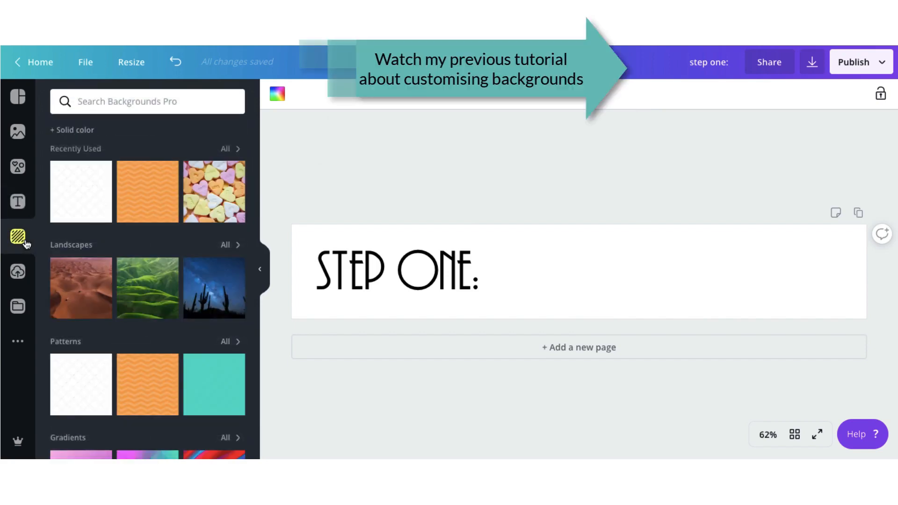
{"action": "left_click", "coordinate": [67, 132]}
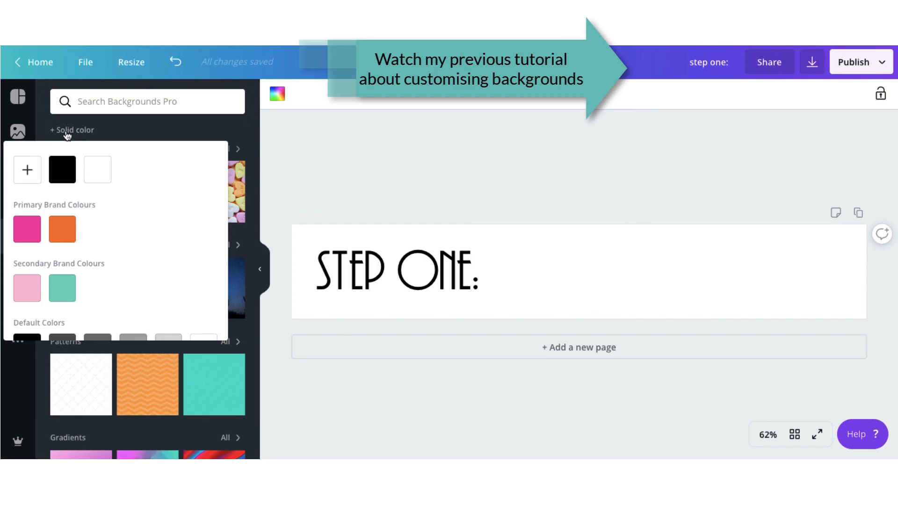
{"action": "left_click", "coordinate": [28, 229]}
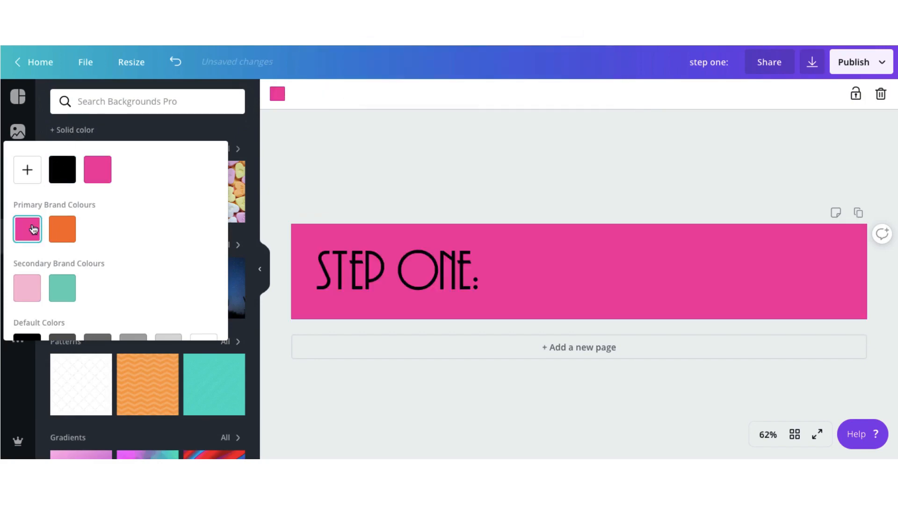
{"action": "left_click", "coordinate": [58, 230]}
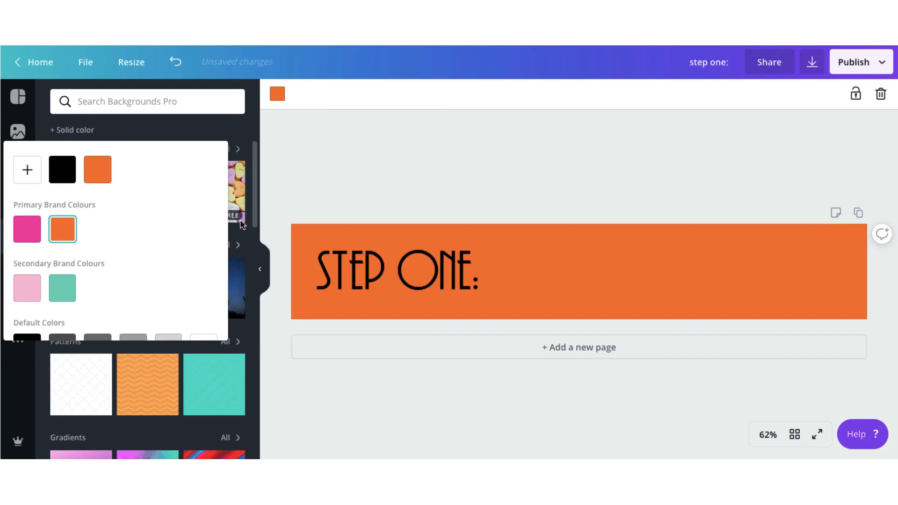
- Try the blue gradient image as the banner background and delete the background to restore plain white
{"action": "left_click", "coordinate": [254, 235]}
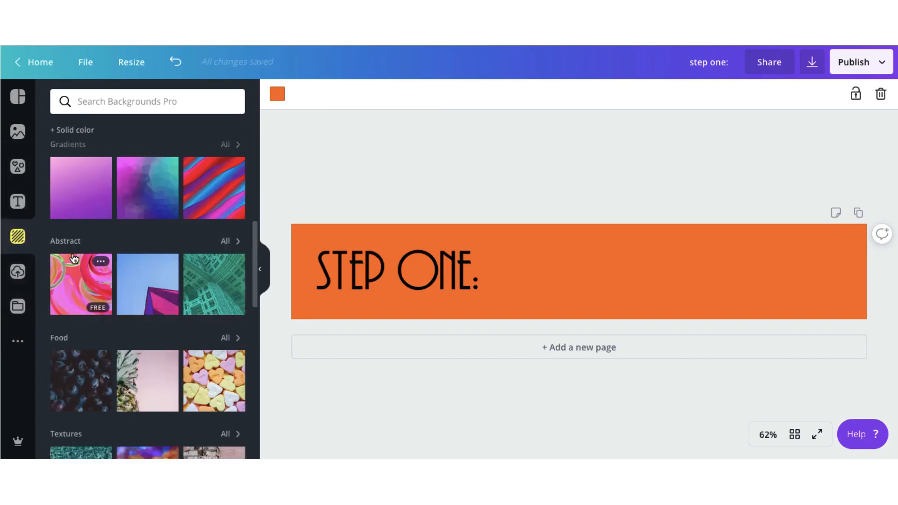
{"action": "scroll", "coordinate": [73, 256], "scroll_direction": "down", "scroll_amount": 6}
{"action": "scroll", "coordinate": [73, 256], "scroll_direction": "down", "scroll_amount": 2}
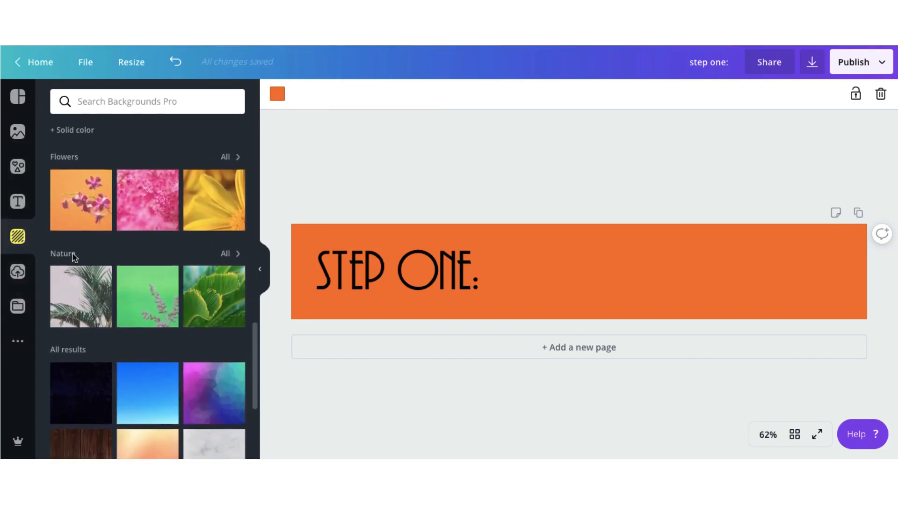
{"action": "left_click", "coordinate": [140, 395]}
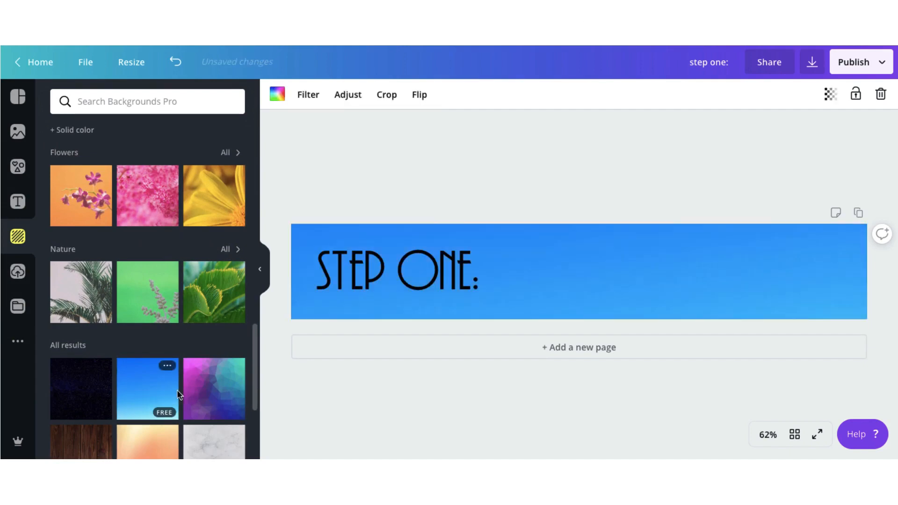
{"action": "left_click", "coordinate": [199, 397]}
{"action": "key", "text": "Delete"}
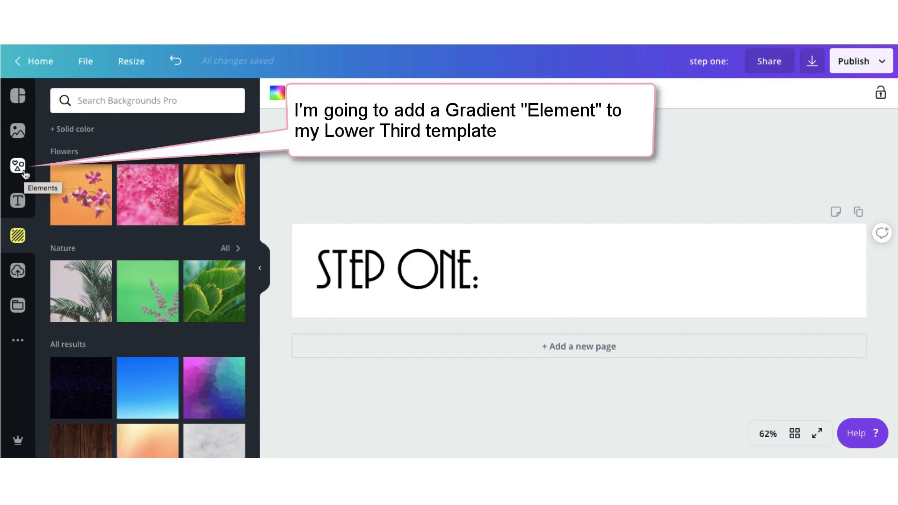
- Add the pink-to-yellow brush stroke from the gradient elements and enlarge it to span the banner's full width
{"action": "left_click", "coordinate": [19, 166]}
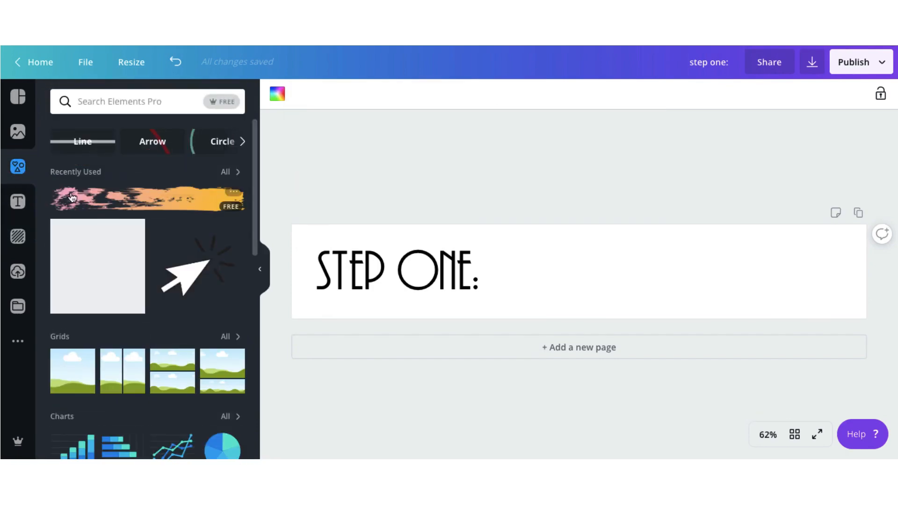
{"action": "scroll", "coordinate": [97, 212], "scroll_direction": "down", "scroll_amount": 9}
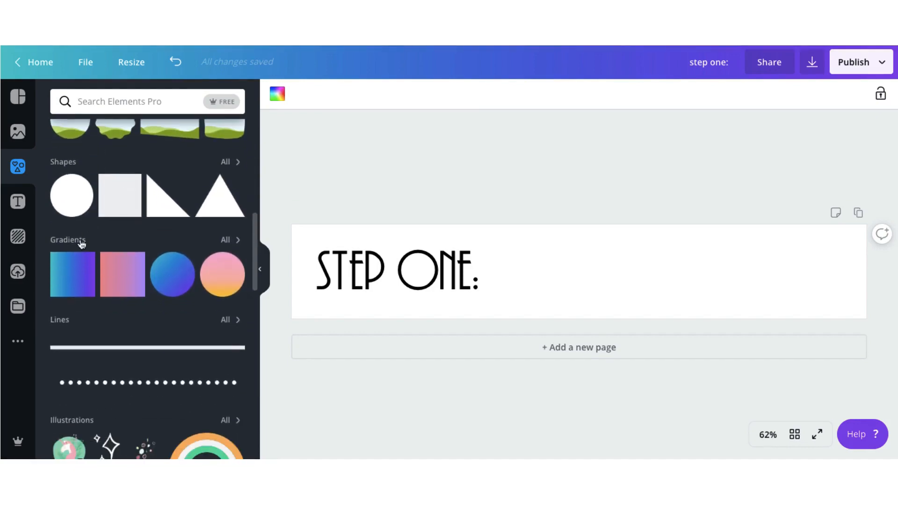
{"action": "left_click", "coordinate": [79, 238]}
{"action": "scroll", "coordinate": [80, 242], "scroll_direction": "down", "scroll_amount": 10}
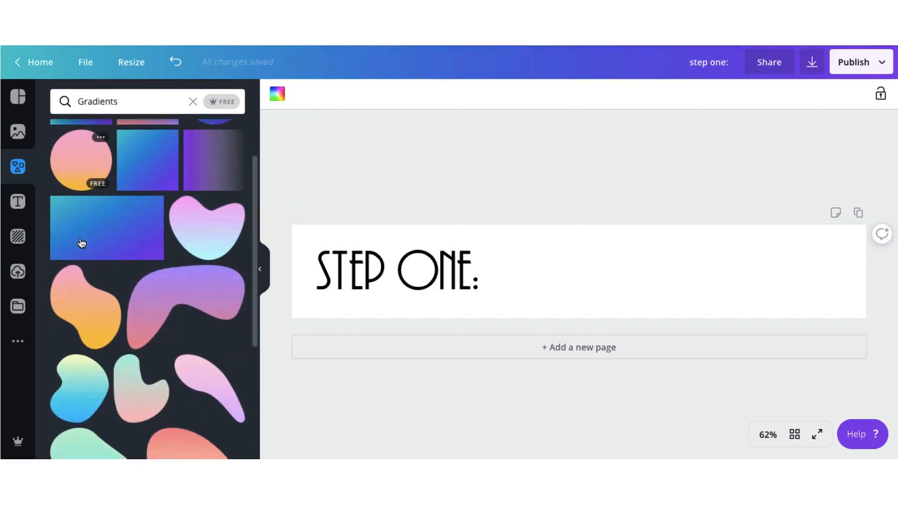
{"action": "left_click", "coordinate": [189, 248]}
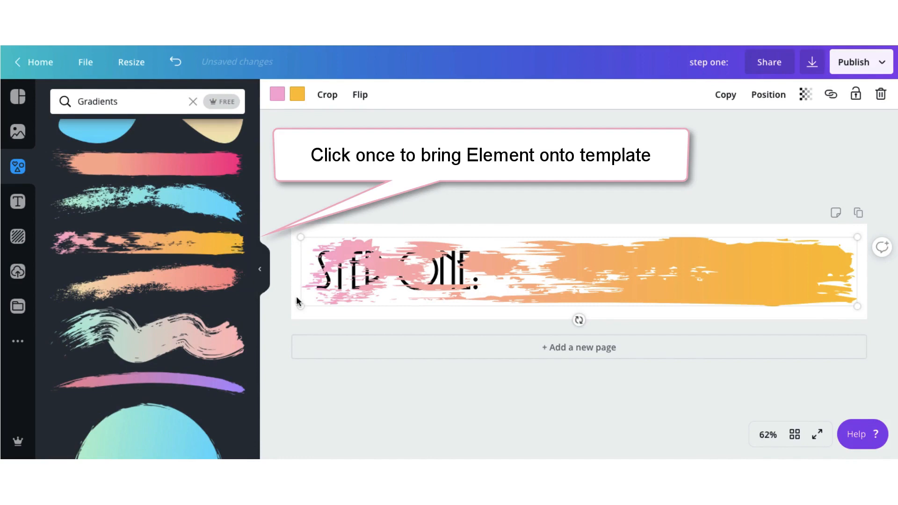
{"action": "left_click_drag", "start_coordinate": [300, 302], "coordinate": [293, 308]}
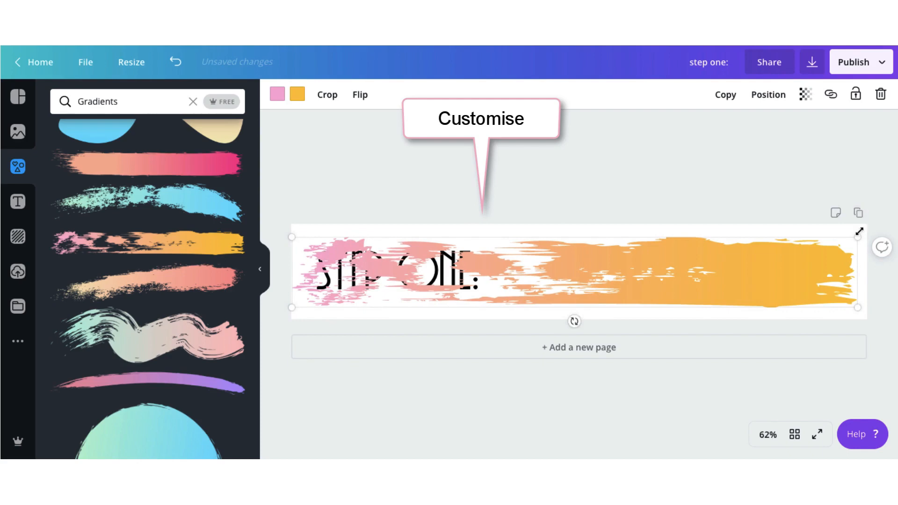
{"action": "left_click_drag", "start_coordinate": [858, 232], "coordinate": [868, 228]}
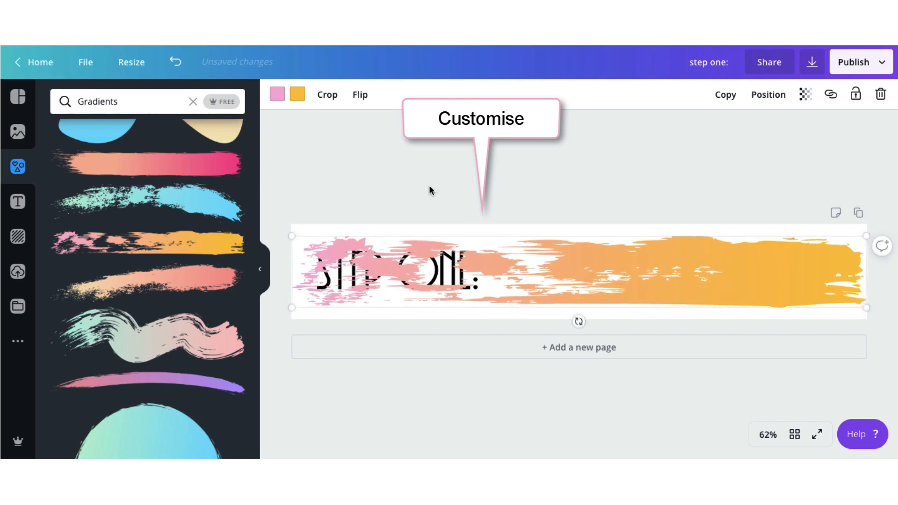
- Recolour the brush stroke's light pink end with the primary brand pink and rotate the stroke 180 degrees
{"action": "left_click", "coordinate": [277, 94]}
{"action": "left_click", "coordinate": [63, 205]}
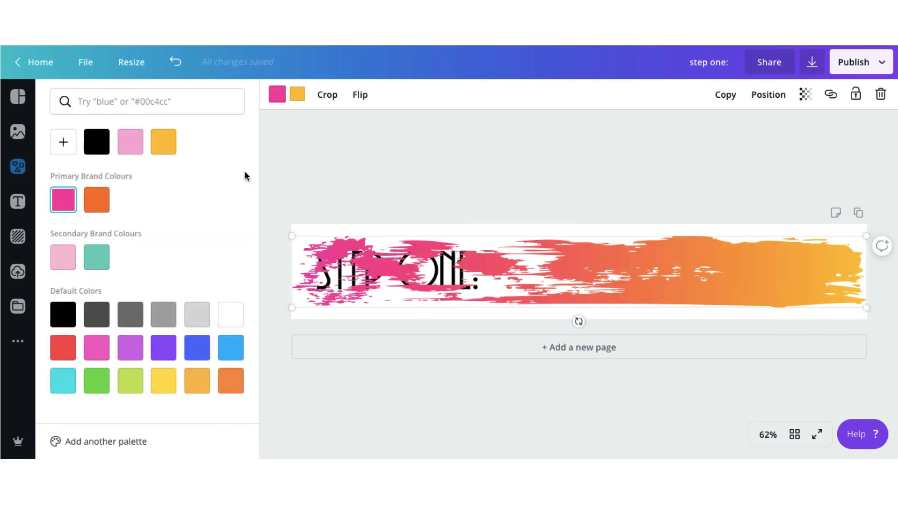
{"action": "mouse_move", "coordinate": [577, 321]}
{"action": "left_mouse_down"}
{"action": "mouse_move", "coordinate": [441, 311]}
{"action": "mouse_move", "coordinate": [532, 176]}
{"action": "mouse_move", "coordinate": [582, 213]}
{"action": "left_mouse_up"}
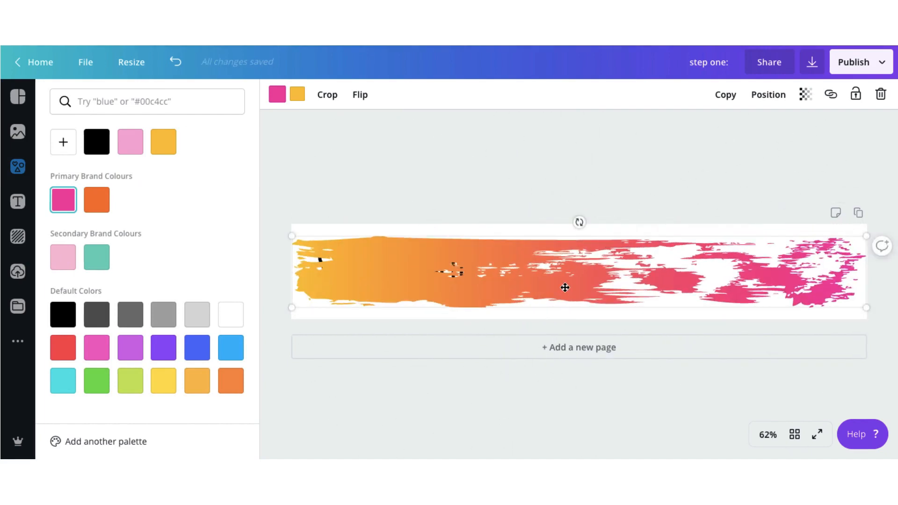
- Send the brush stroke backward behind the "STEP ONE:" heading and deselect it
{"action": "left_click", "coordinate": [763, 97]}
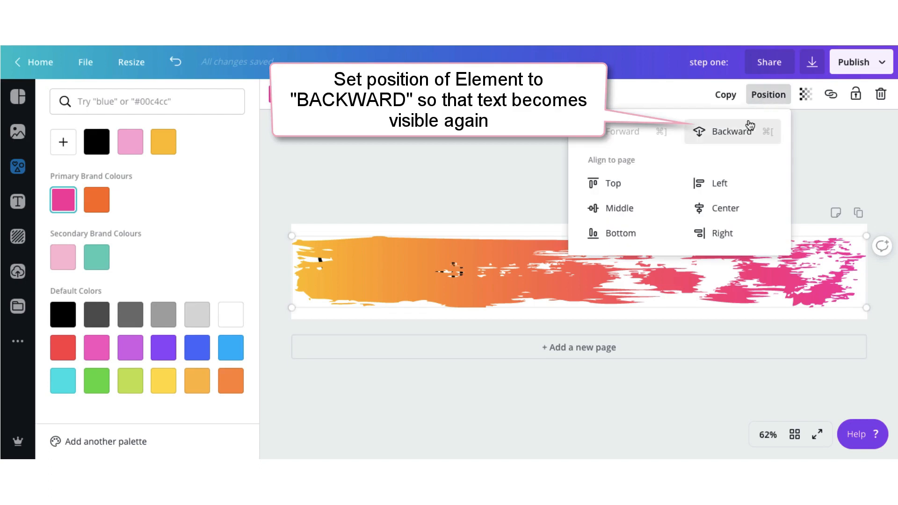
{"action": "left_click", "coordinate": [740, 133]}
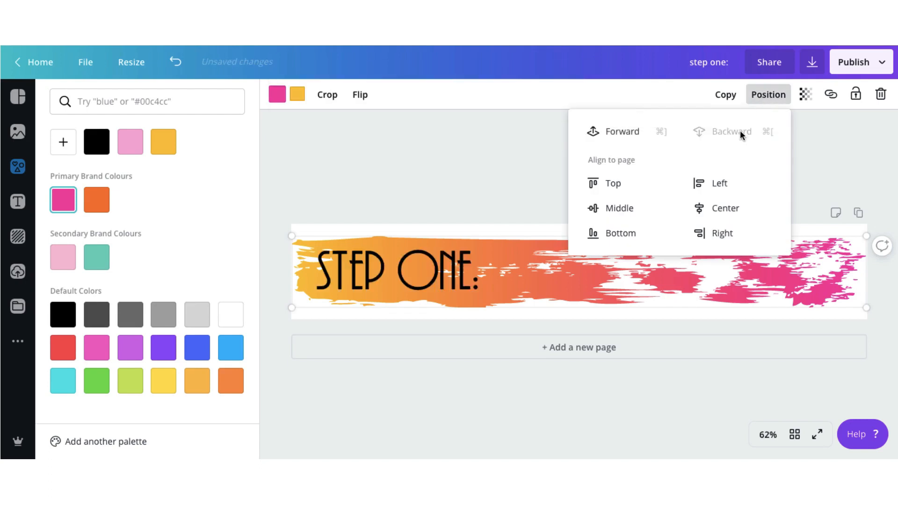
{"action": "left_click", "coordinate": [538, 165]}
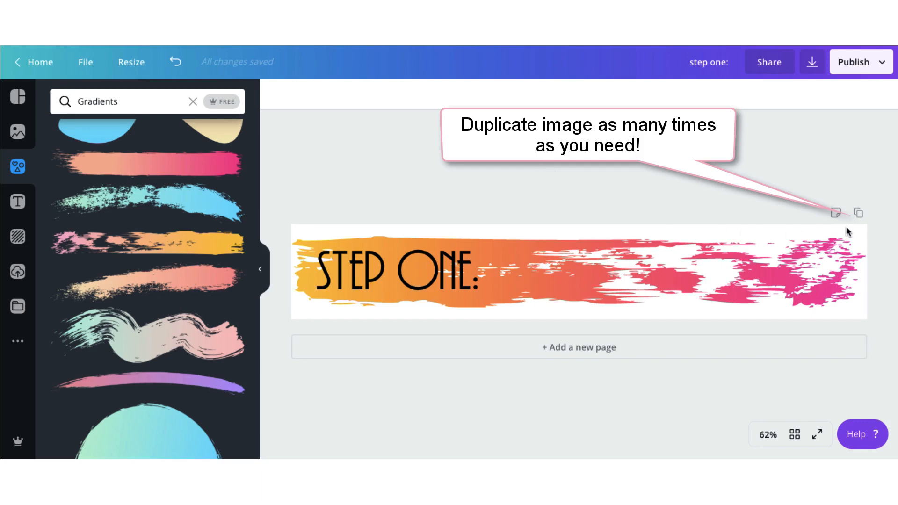
- Duplicate the banner page and change the copy's heading to "STEP TWO:"
{"action": "left_click", "coordinate": [858, 214]}
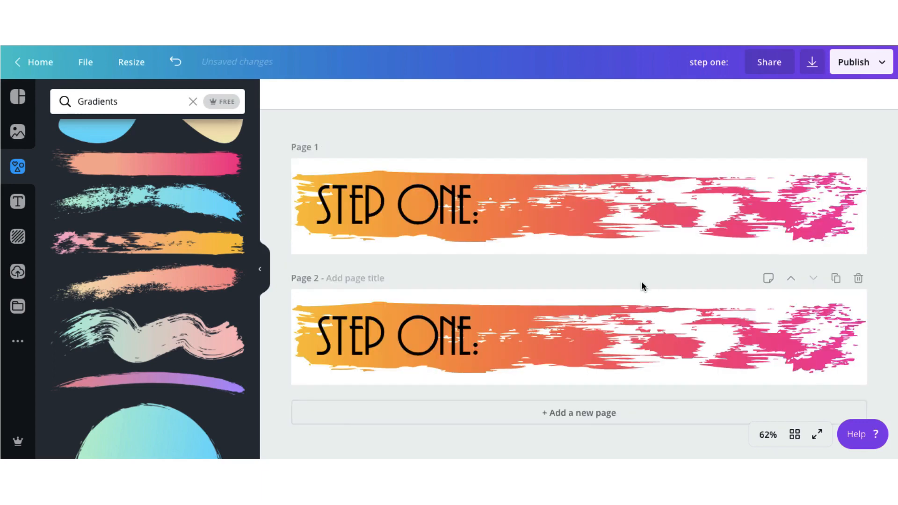
{"action": "left_click", "coordinate": [463, 346]}
{"action": "left_click", "coordinate": [469, 345]}
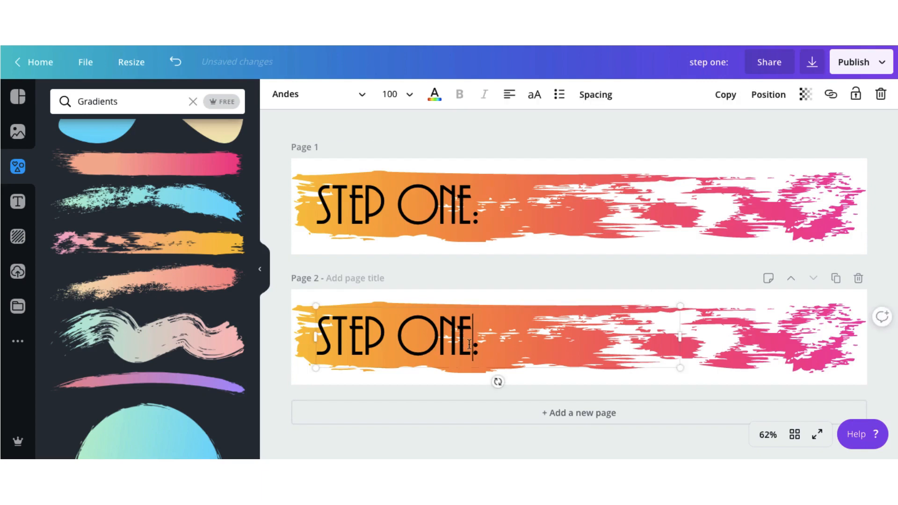
{"action": "key", "text": "BackSpace"}
{"action": "key", "text": "BackSpace"}
{"action": "key", "text": "BackSpace"}
{"action": "type", "text": "TWO"}
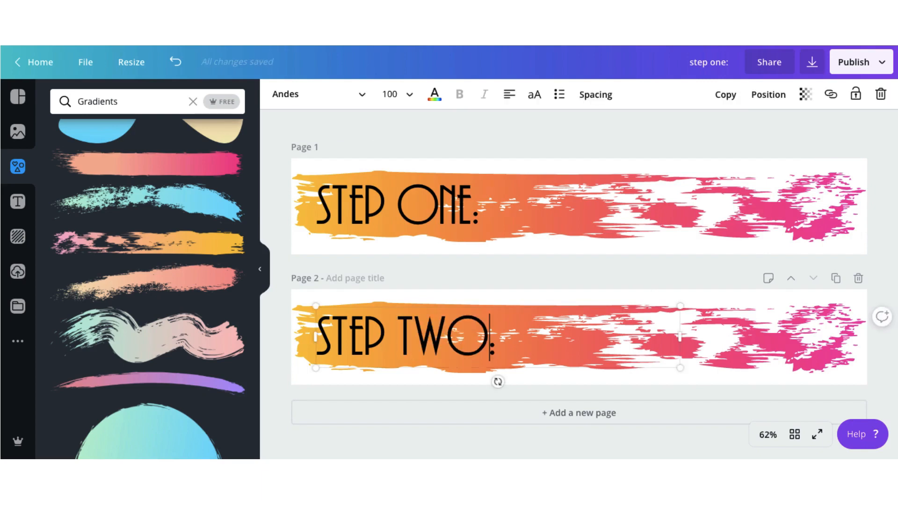
{"action": "left_click", "coordinate": [549, 287]}
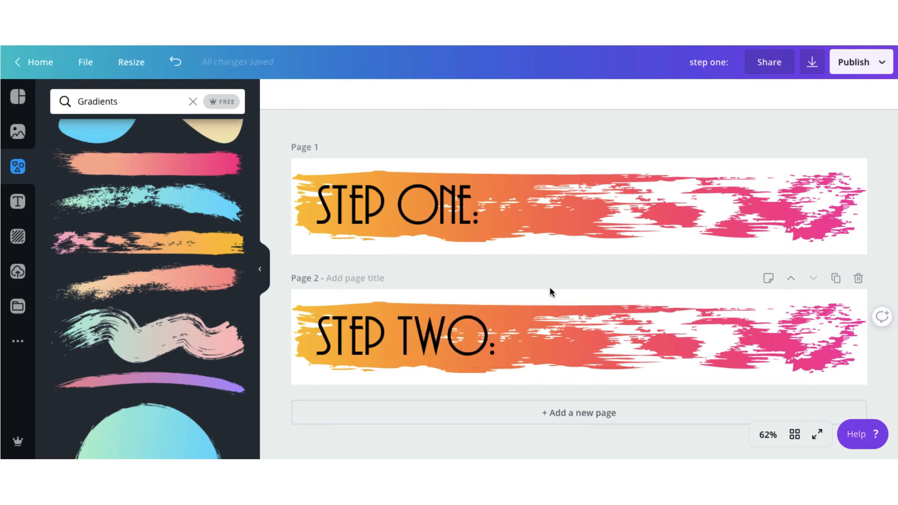
- Duplicate page 2 and change the heading on the new page to "STEP THREE:"
{"action": "left_click", "coordinate": [836, 279]}
{"action": "left_click", "coordinate": [469, 340]}
{"action": "key", "text": "BackSpace"}
{"action": "key", "text": "BackSpace"}
{"action": "key", "text": "BackSpace"}
{"action": "type", "text": "THREE:"}
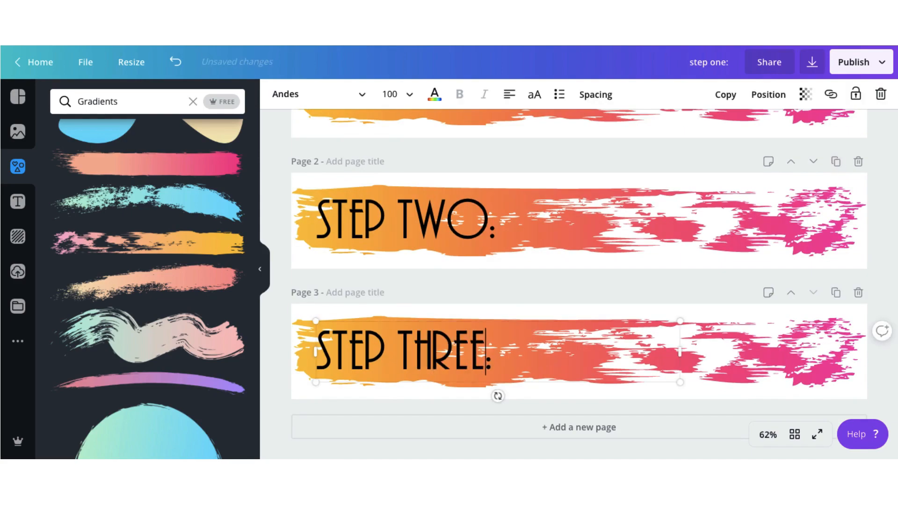
- Duplicate page 3 and change the heading on the new page to "STEP FOUR:"
{"action": "left_click", "coordinate": [836, 292]}
{"action": "key", "text": "BackSpace"}
{"action": "key", "text": "BackSpace"}
{"action": "key", "text": "BackSpace"}
{"action": "key", "text": "BackSpace"}
{"action": "key", "text": "BackSpace"}
{"action": "type", "text": "FOUR"}
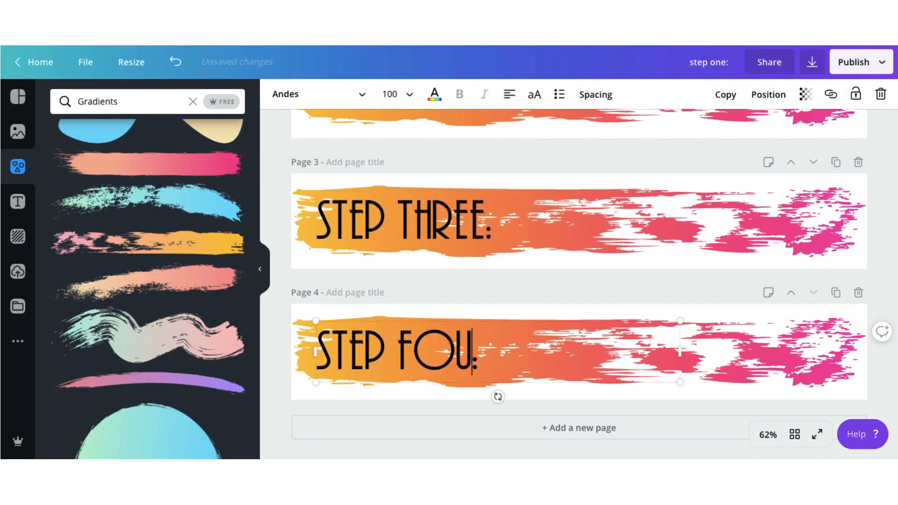
- Duplicate page 4 and change the heading on the new page to "STEP FIVE:"
{"action": "left_click", "coordinate": [835, 293]}
{"action": "key", "text": "BackSpace"}
{"action": "key", "text": "BackSpace"}
{"action": "key", "text": "BackSpace"}
{"action": "key", "text": "BackSpace"}
{"action": "type", "text": "FIVE:"}
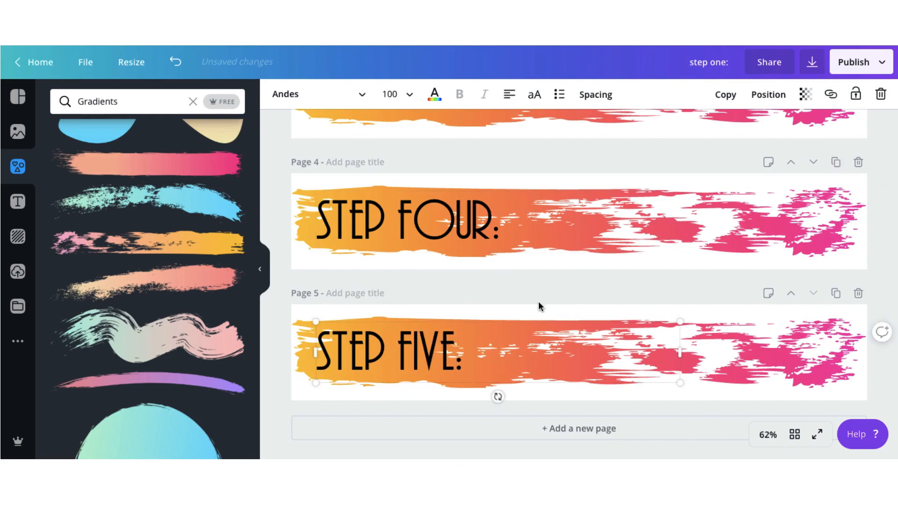
{"action": "left_click", "coordinate": [538, 295]}
- Rename the design as "Lower Thirds - Headings"
{"action": "scroll", "coordinate": [538, 296], "scroll_direction": "up", "scroll_amount": 10}
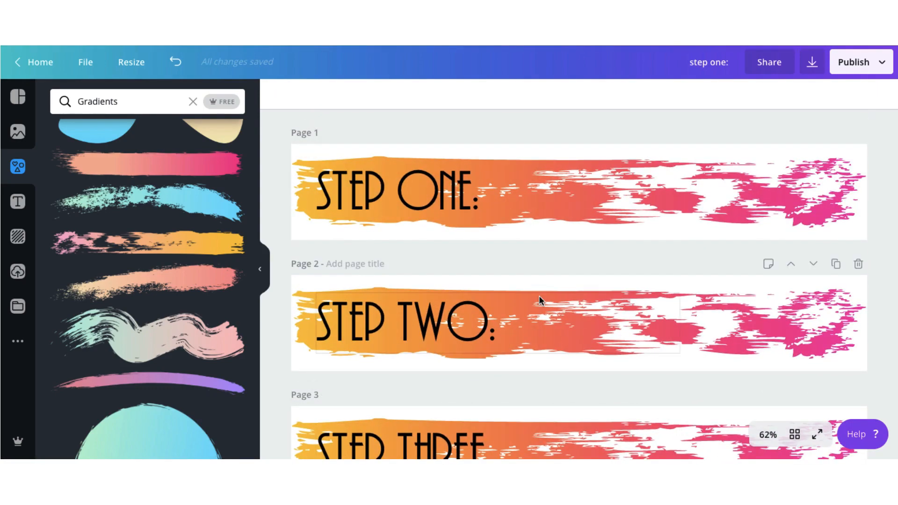
{"action": "left_click", "coordinate": [721, 66]}
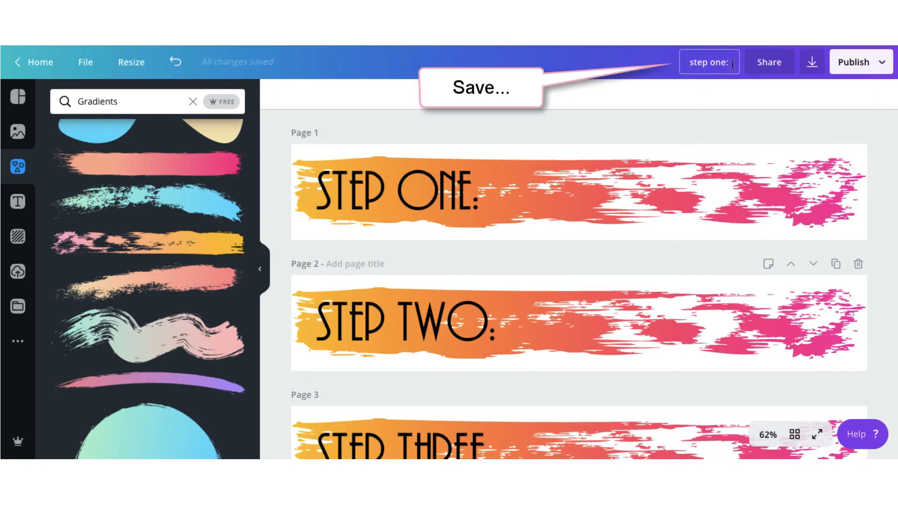
{"action": "left_click_drag", "start_coordinate": [733, 64], "coordinate": [675, 66]}
{"action": "type", "text": "Lower Thir"}
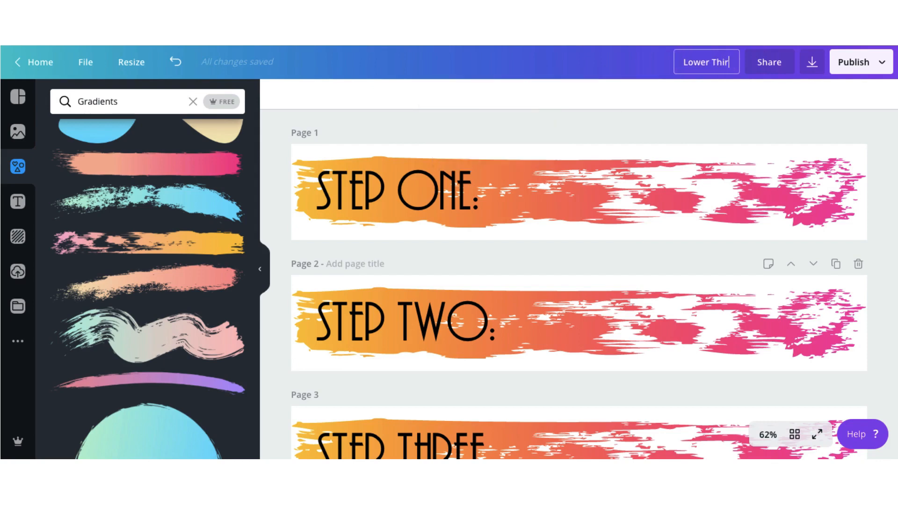
{"action": "type", "text": "ds - Headings"}
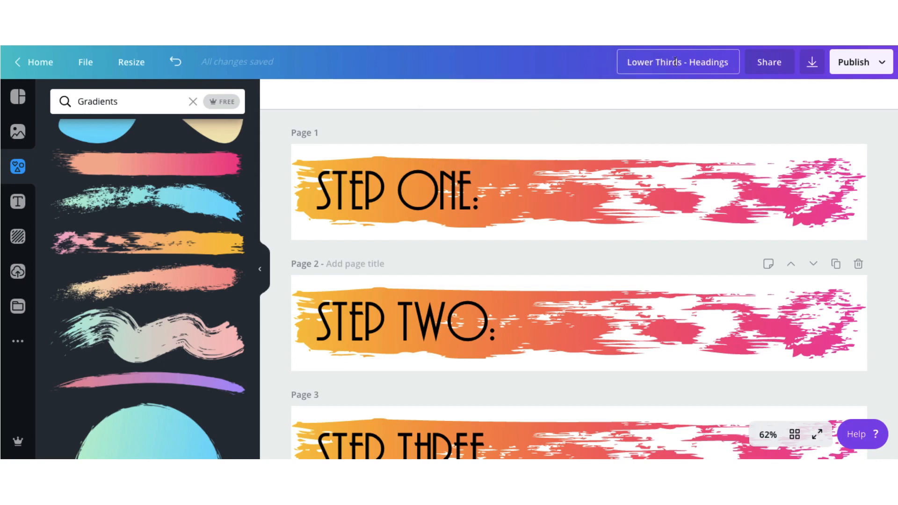
{"action": "key", "text": "Return"}
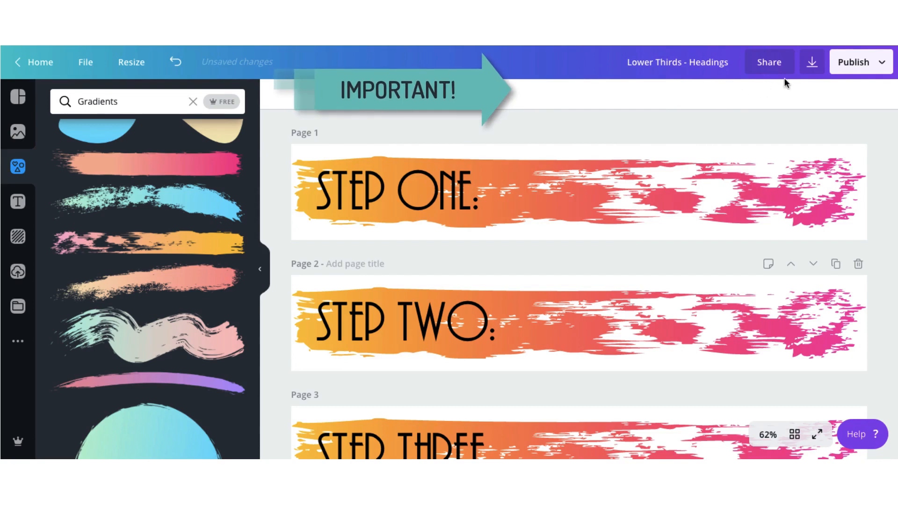
- Download all five pages as PNG files with a transparent background at 1x size
{"action": "left_click", "coordinate": [812, 64]}
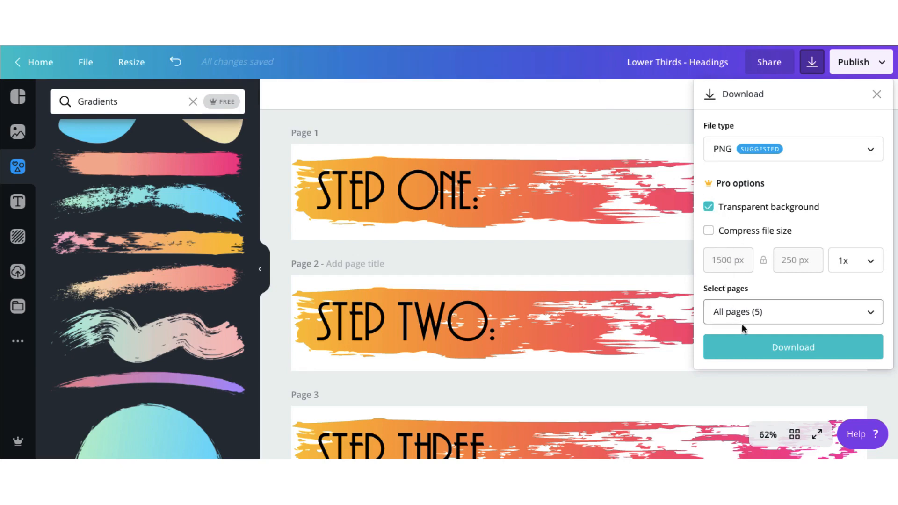
{"action": "left_click", "coordinate": [751, 350]}
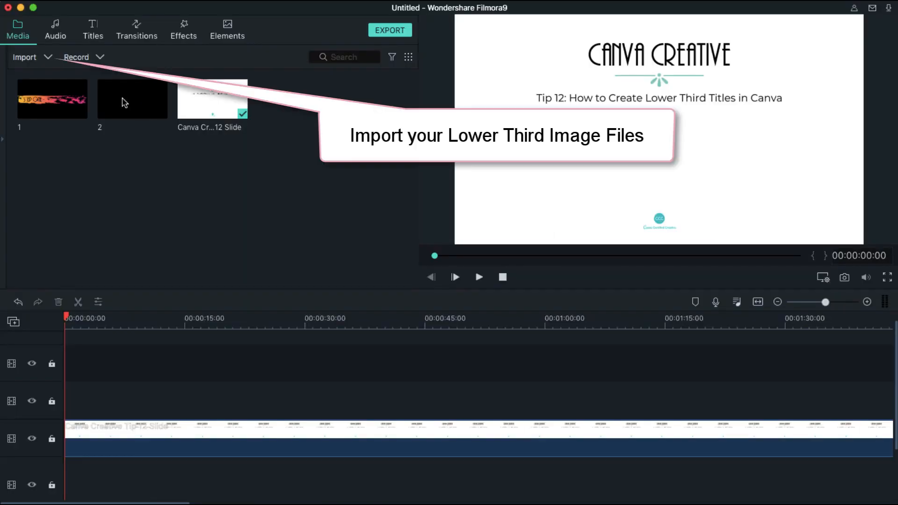
- Switch to Wondershare Filmora9 and place the STEP ONE banner image at the timeline start on the track above the slide
{"action": "left_click", "coordinate": [49, 58]}
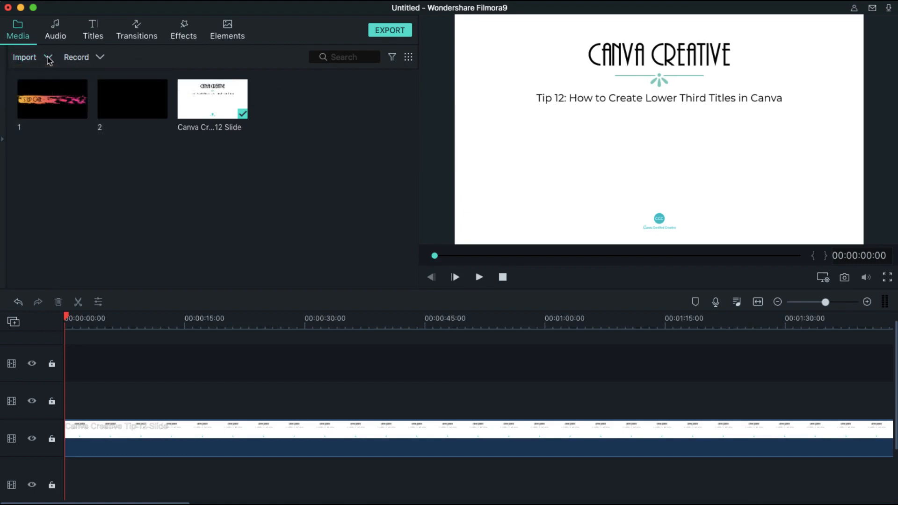
{"action": "left_click", "coordinate": [48, 109]}
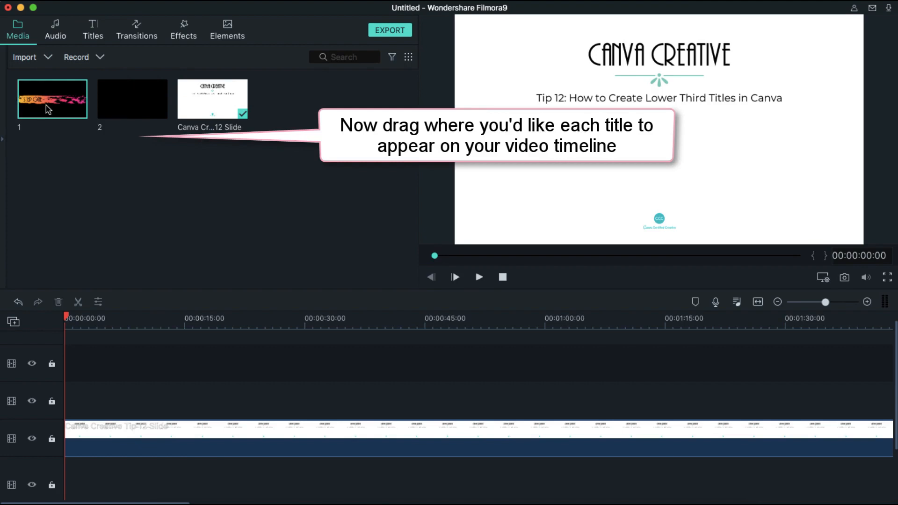
{"action": "left_click_drag", "start_coordinate": [47, 109], "coordinate": [397, 402]}
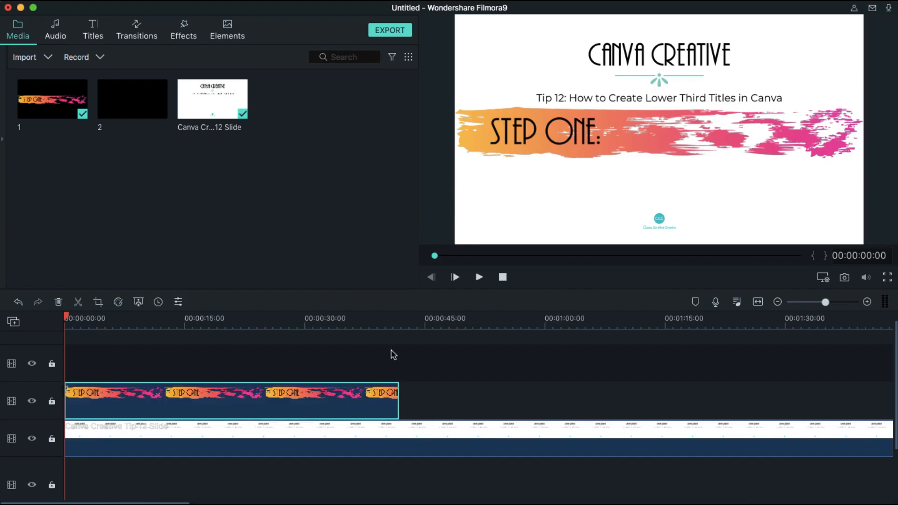
- Shrink the STEP ONE overlay to about 60% of the frame width and position it in the lower-left area of the slide
{"action": "double_click", "coordinate": [534, 152]}
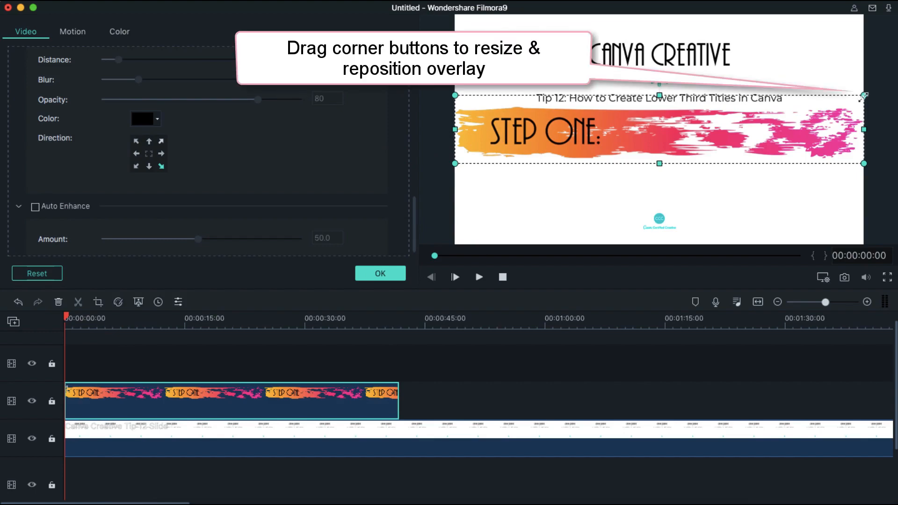
{"action": "left_click_drag", "start_coordinate": [864, 96], "coordinate": [704, 146]}
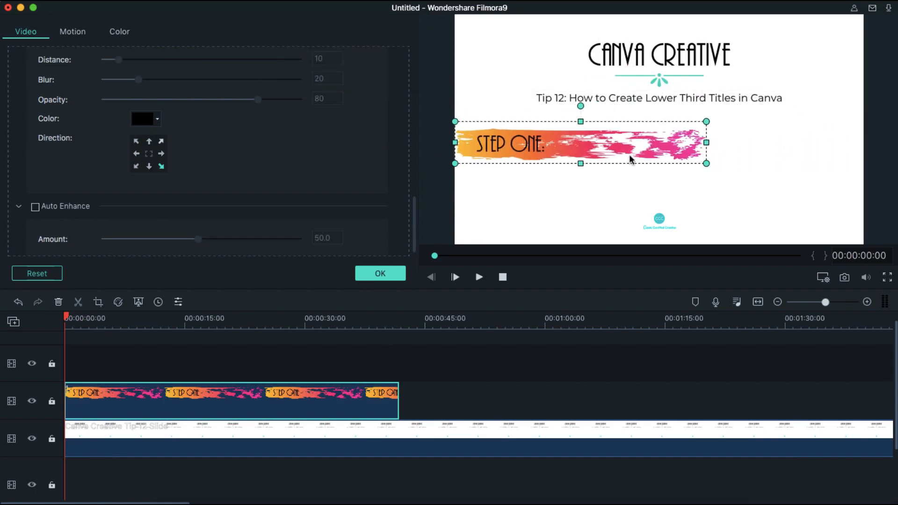
{"action": "left_click_drag", "start_coordinate": [623, 150], "coordinate": [626, 171]}
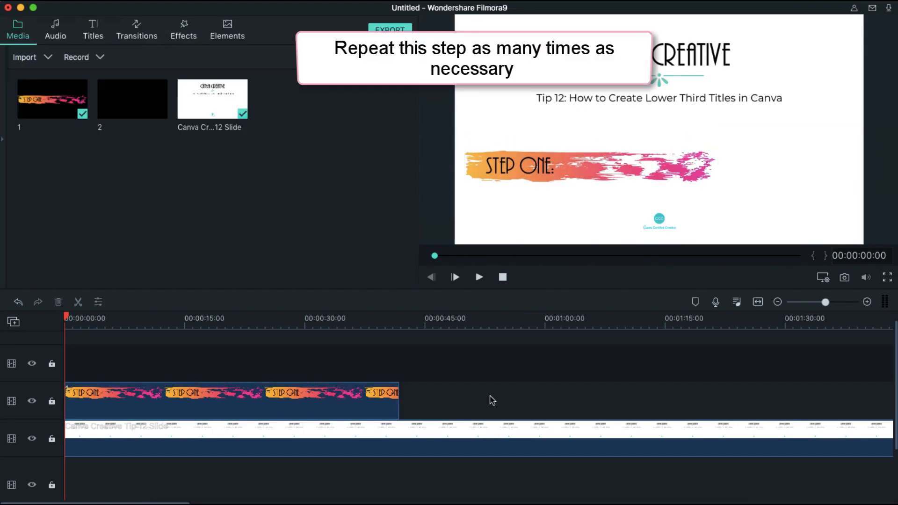
- Add image 2 on the track above the banner, shrink its "Create Template" text to about a third of the frame width and position it beneath STEP ONE
{"action": "left_click", "coordinate": [135, 109]}
{"action": "left_click_drag", "start_coordinate": [134, 110], "coordinate": [398, 369]}
{"action": "double_click", "coordinate": [346, 369]}
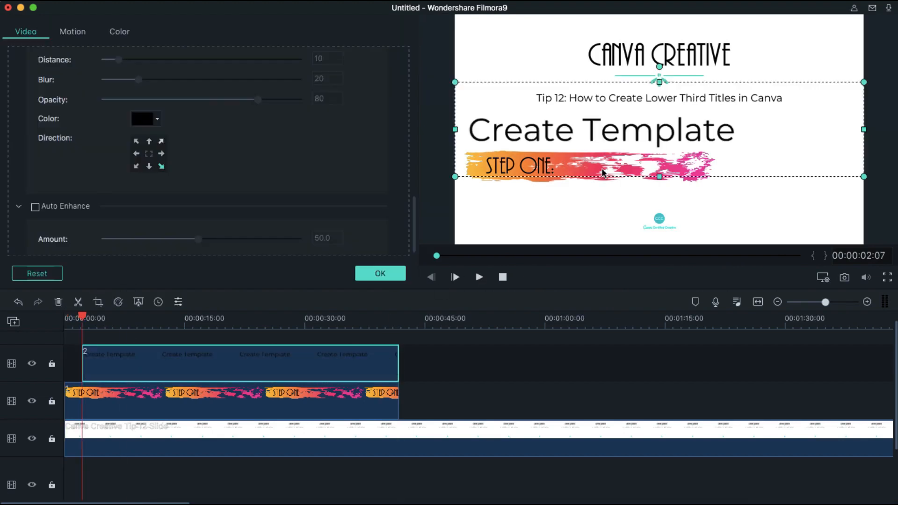
{"action": "mouse_move", "coordinate": [866, 76]}
{"action": "left_mouse_down"}
{"action": "mouse_move", "coordinate": [569, 146]}
{"action": "mouse_move", "coordinate": [619, 179]}
{"action": "left_mouse_up"}
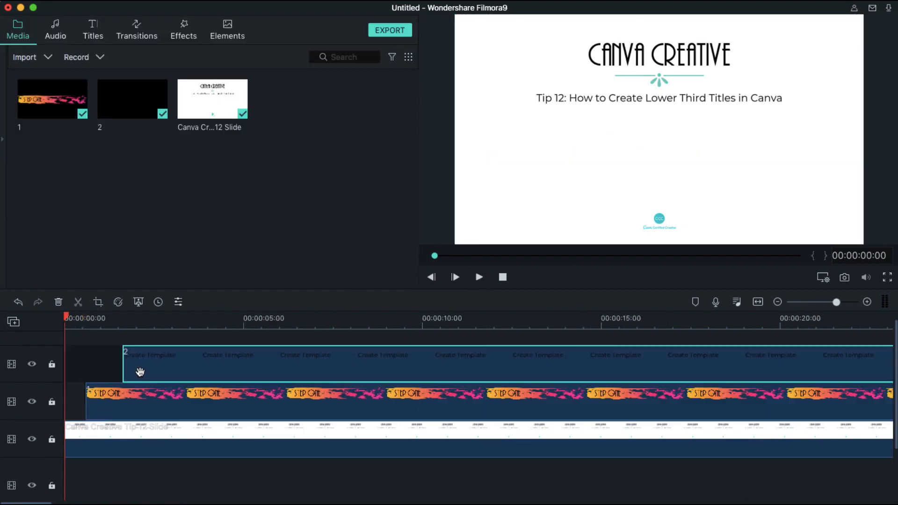
- Apply the Fade motion animation to the "Create Template" overlay
{"action": "double_click", "coordinate": [140, 372]}
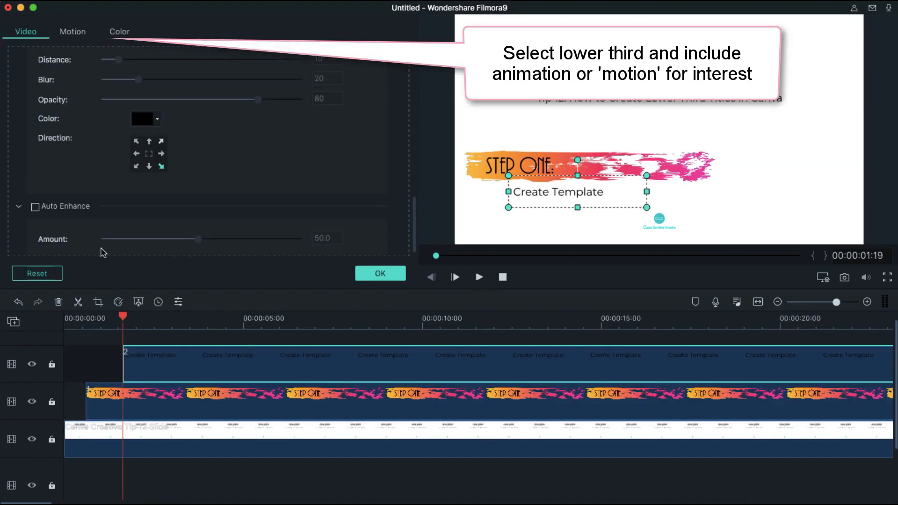
{"action": "left_click", "coordinate": [73, 33]}
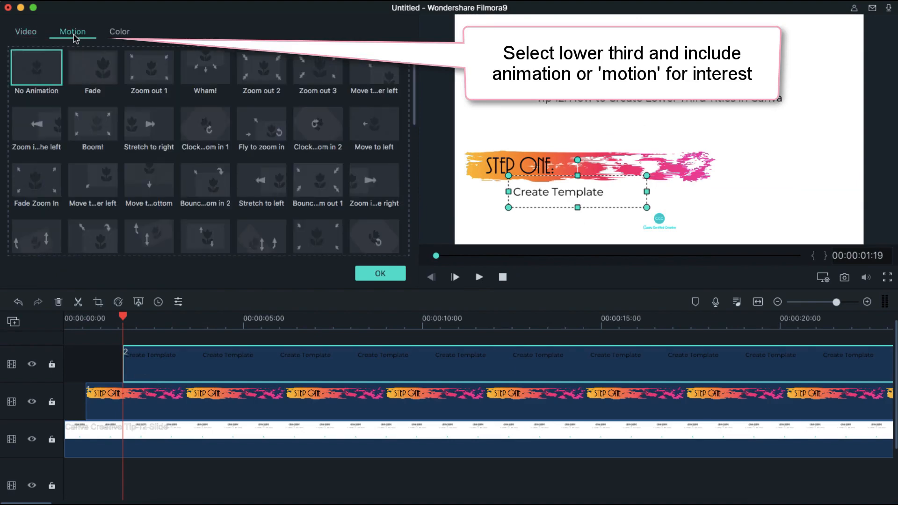
{"action": "left_click", "coordinate": [99, 77]}
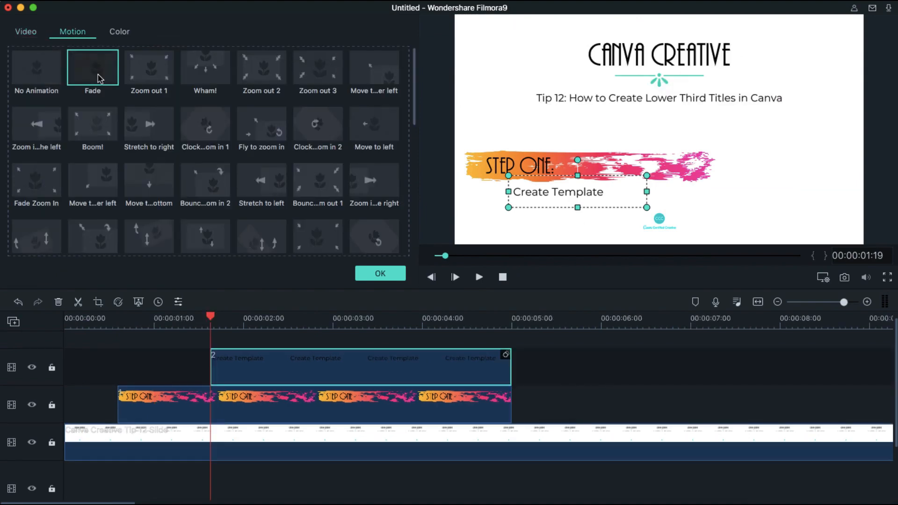
{"action": "left_click", "coordinate": [397, 276]}
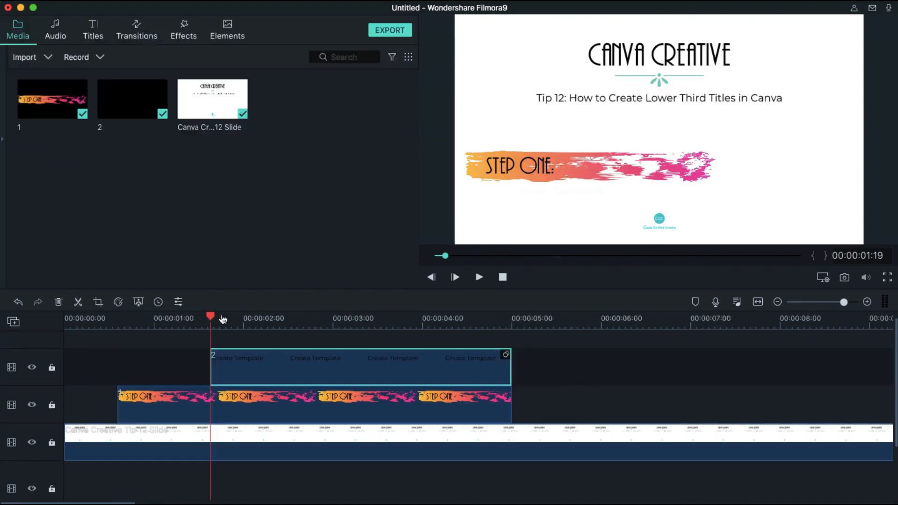
- Play the video from the beginning of the timeline to preview the animated lower third
{"action": "left_click_drag", "start_coordinate": [211, 318], "coordinate": [47, 322]}
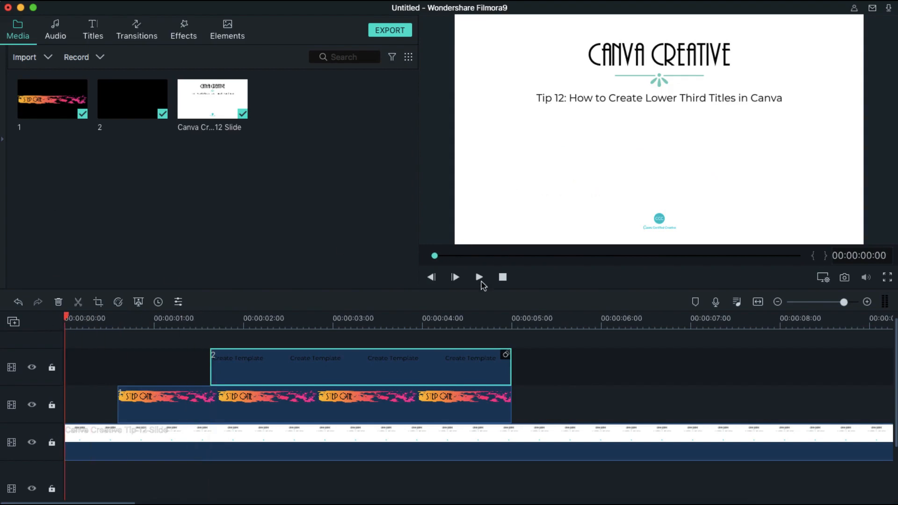
{"action": "left_click", "coordinate": [479, 277]}
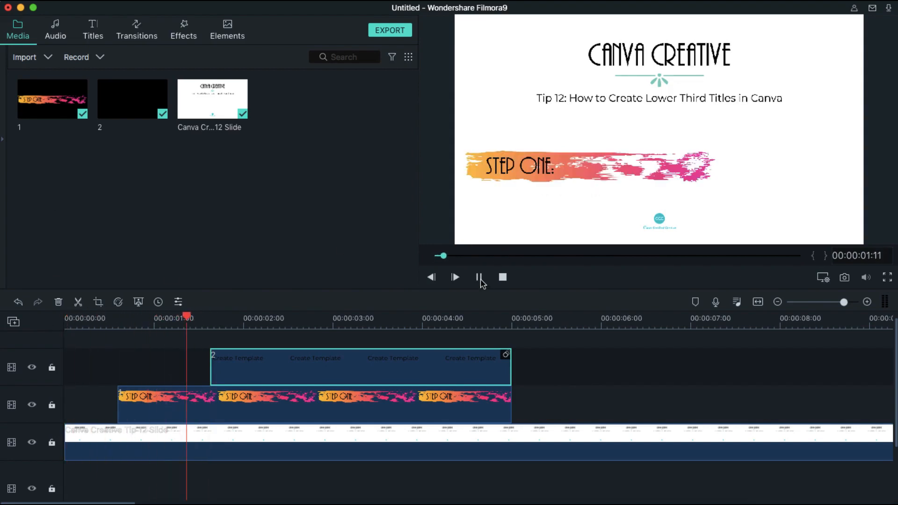